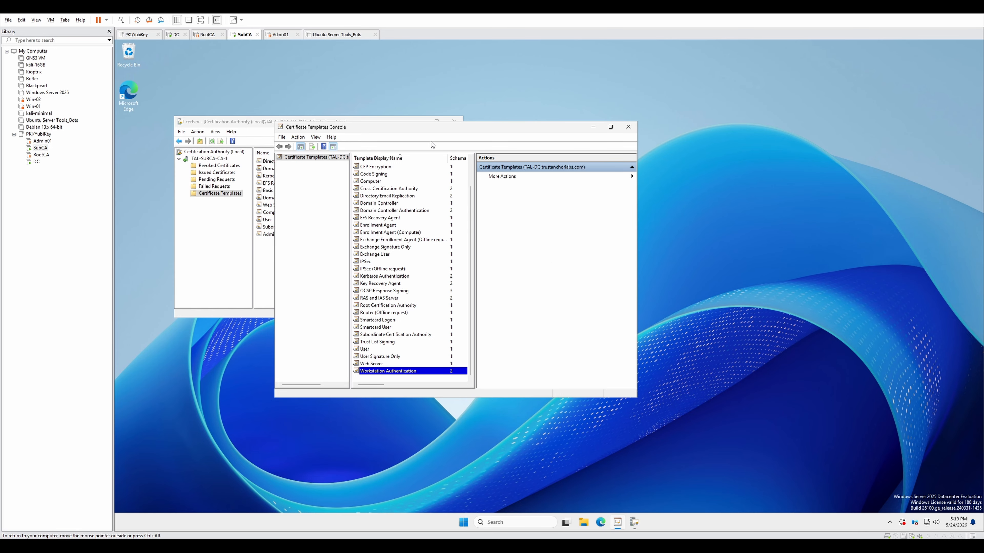
Step: Close the Certificate Templates Console and reopen it by running certtmpl.msc
left_click_drag(416, 129, 471, 120)
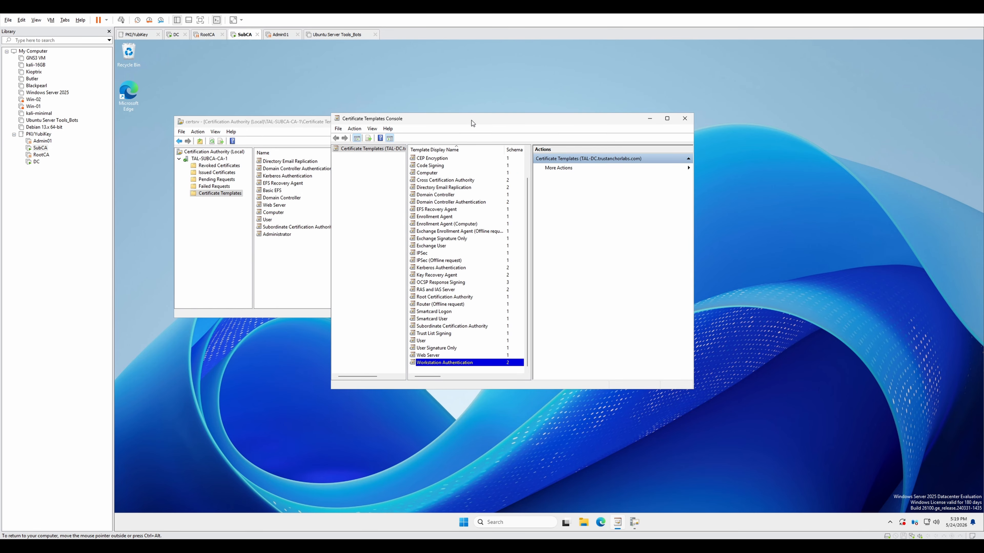
left_click(683, 119)
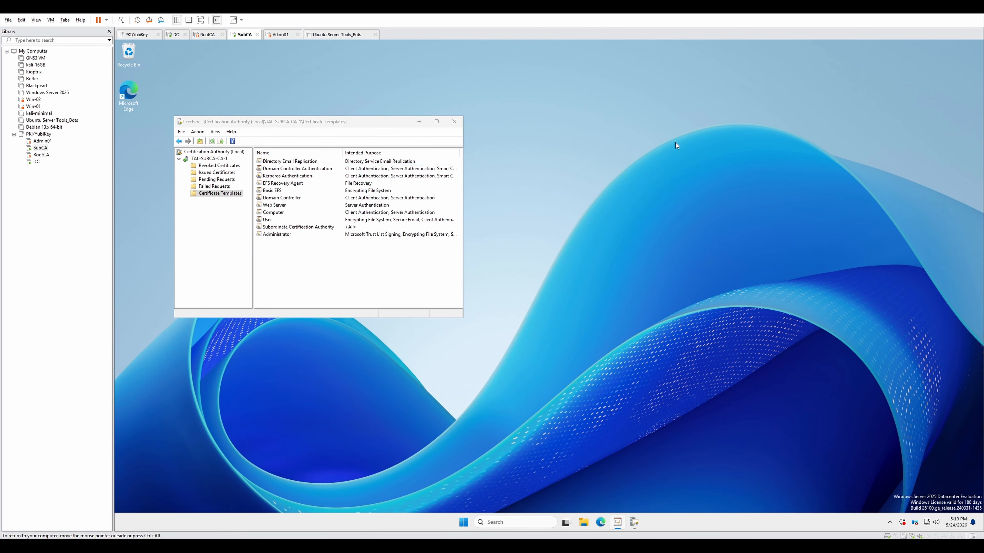
key("super+r")
type("c")
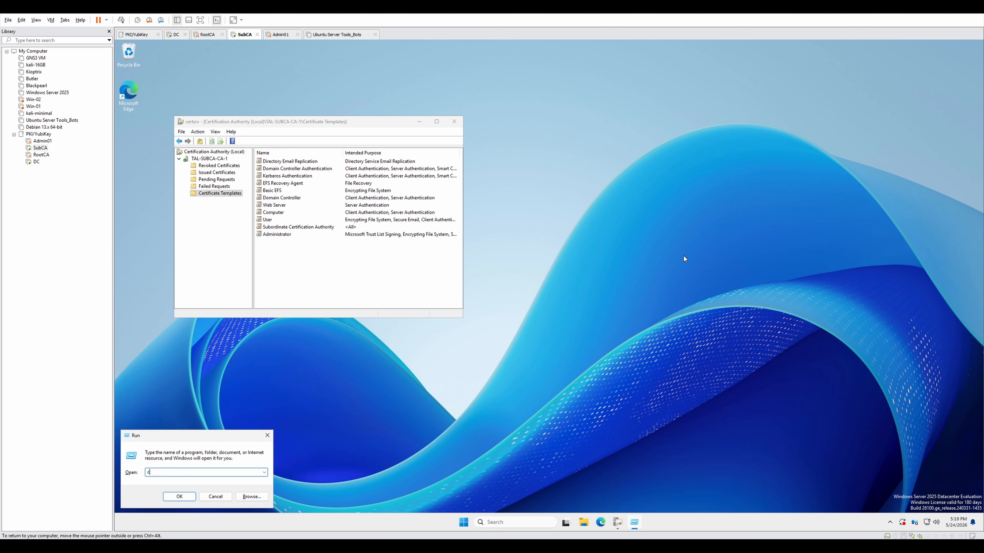
type("erttm")
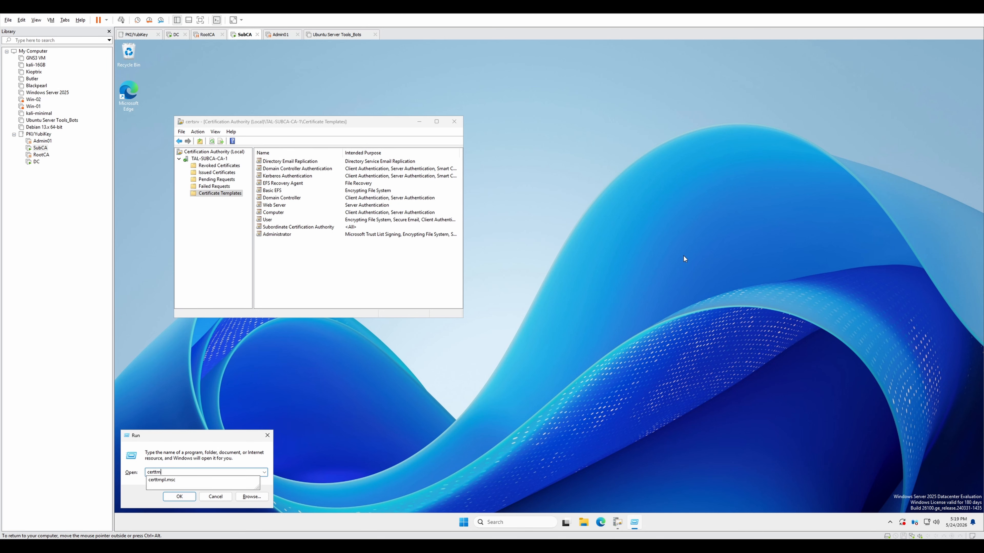
type("pl.msc")
key("Return")
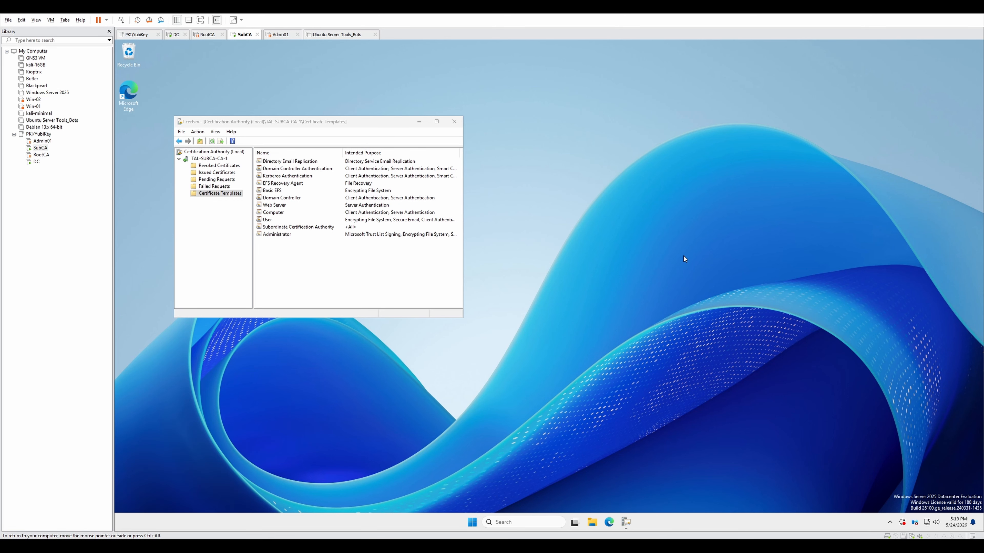
left_click_drag(534, 121, 578, 133)
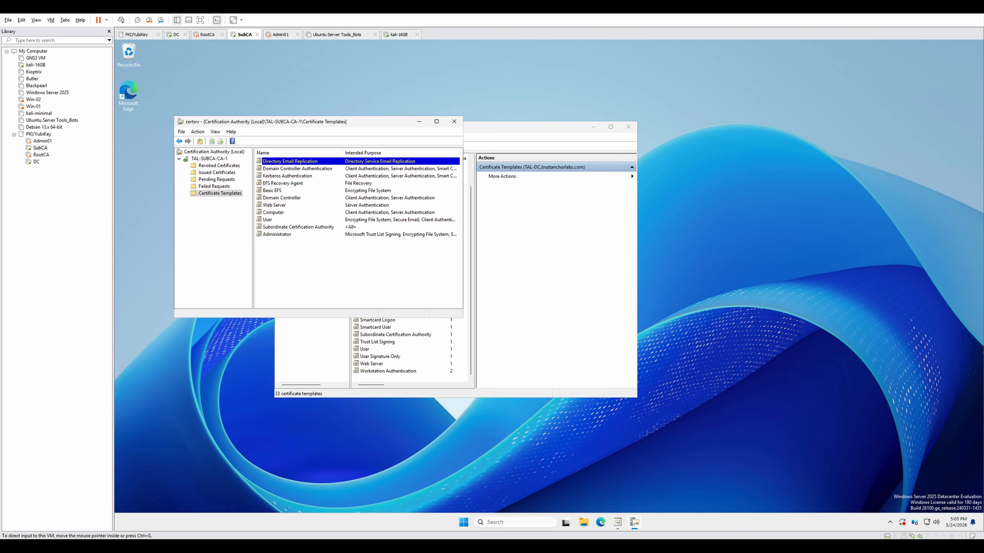
Step: Duplicate the User certificate template in the Certificate Templates Console
left_click(477, 329)
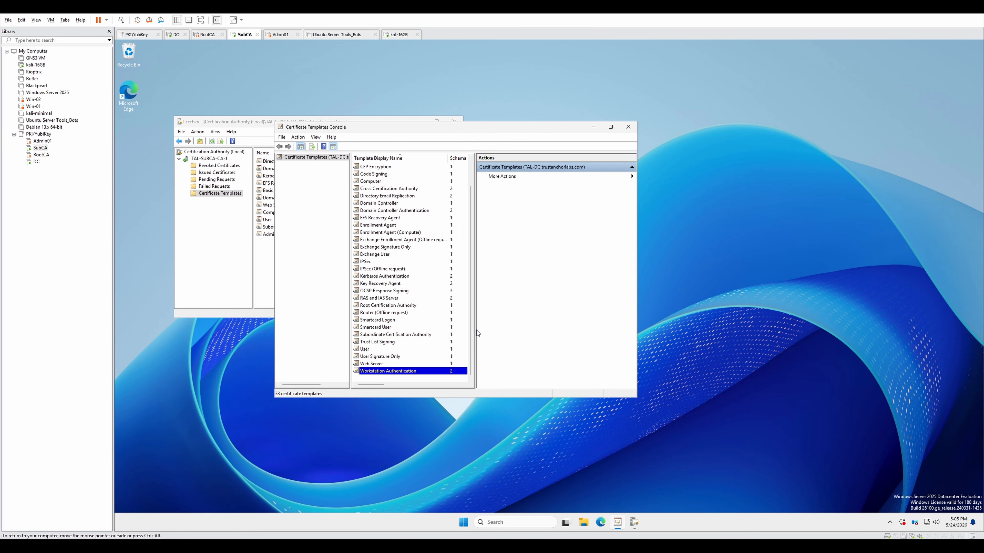
right_click(365, 349)
left_click(527, 346)
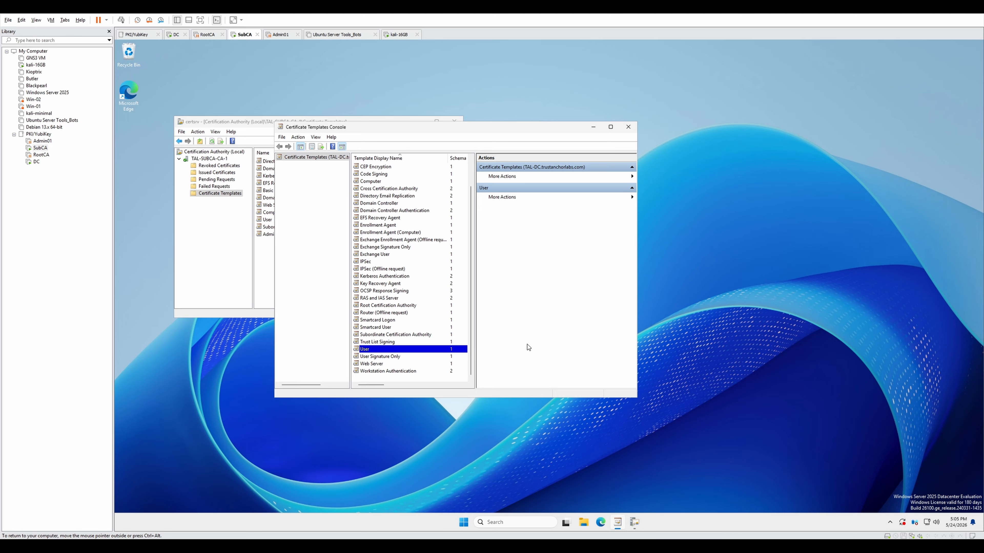
right_click(370, 349)
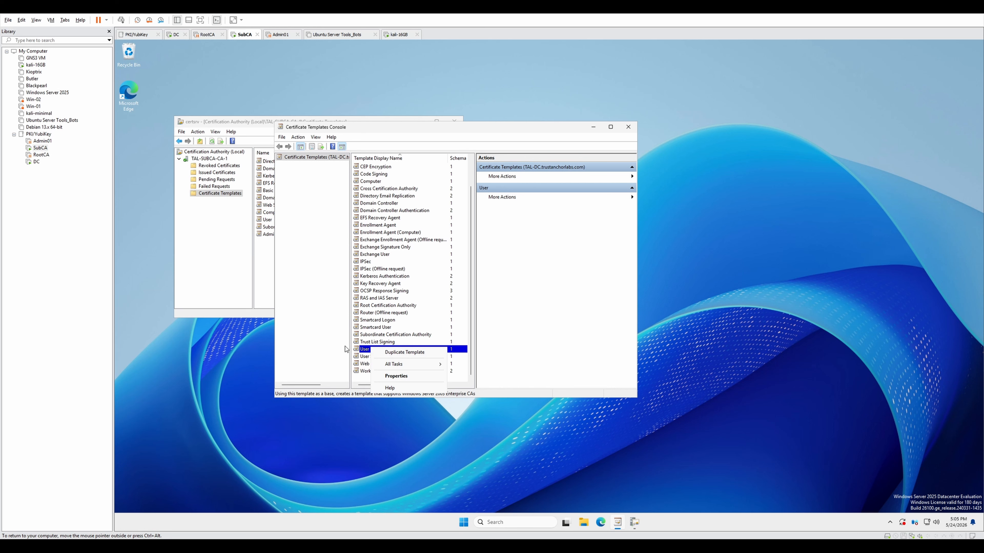
left_click(324, 348)
right_click(362, 349)
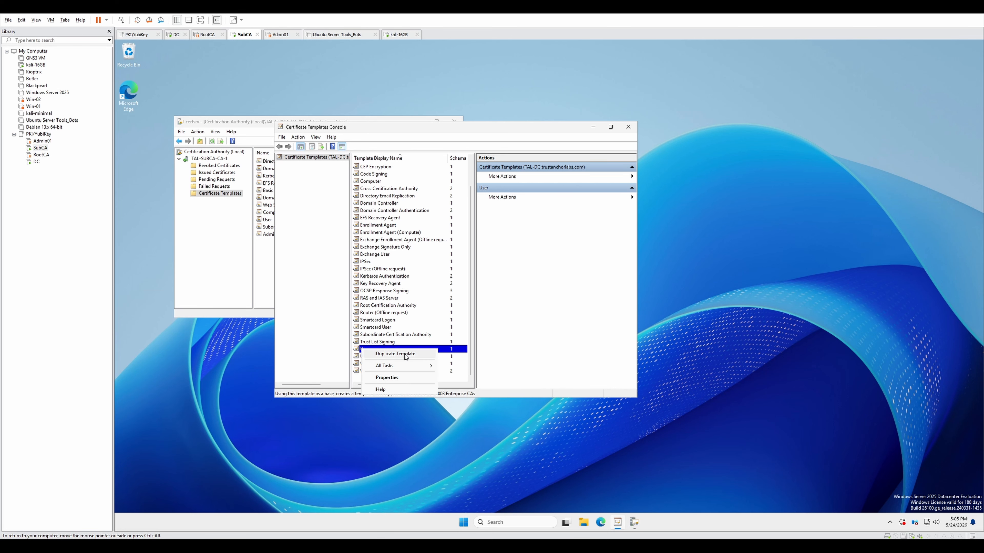
left_click(406, 357)
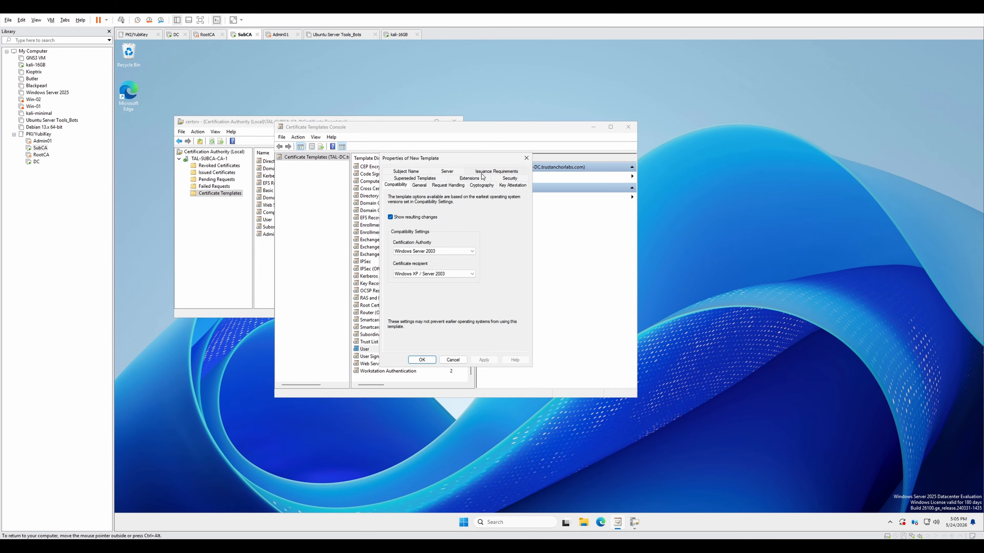
Step: Check the new template's Client Authentication application policy and set the template display name to Vulnerable
left_click(457, 179)
left_click_drag(388, 300, 407, 301)
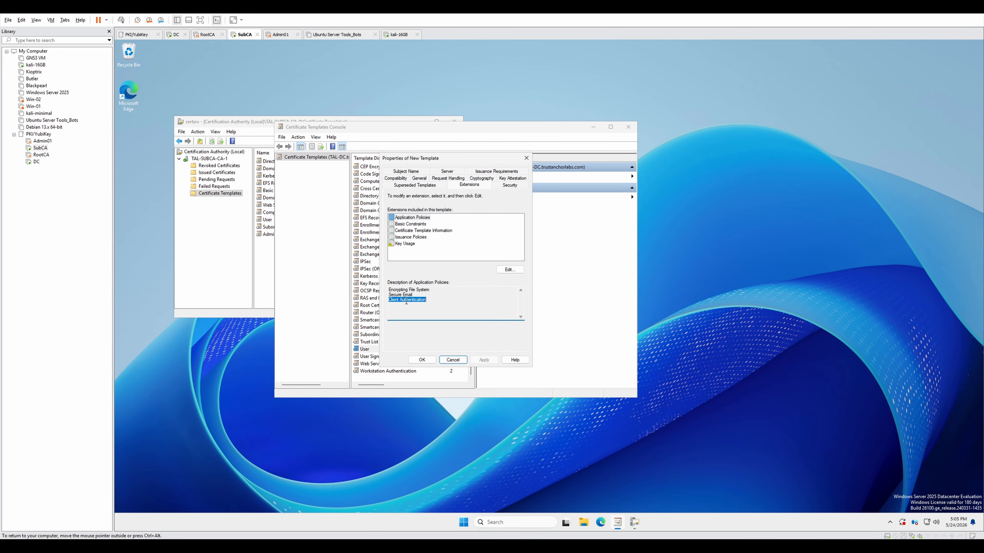
left_click(419, 178)
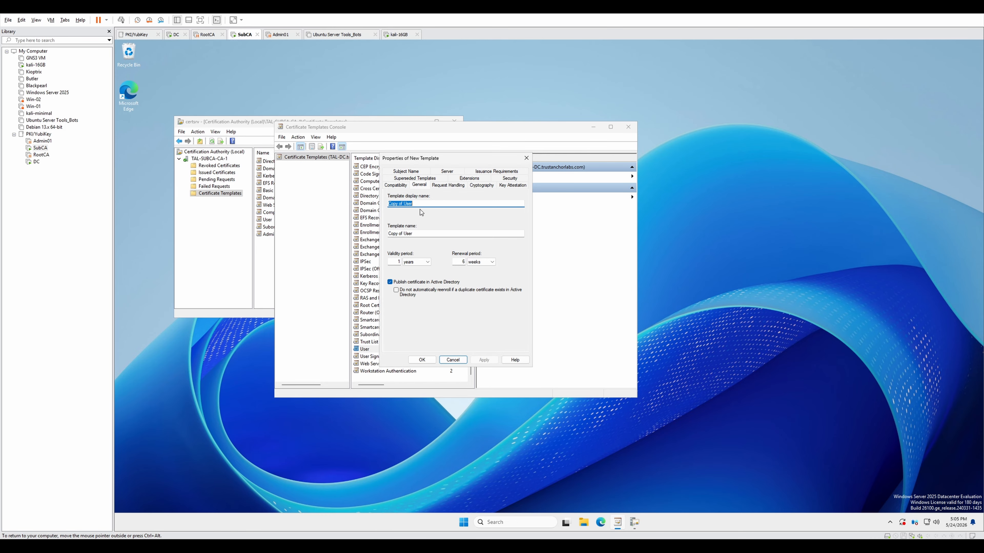
type("Vu")
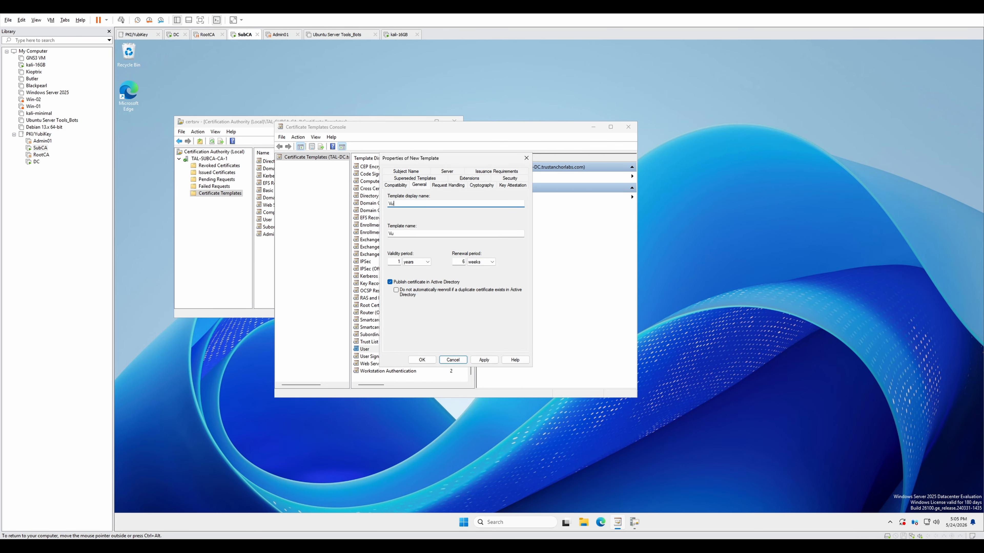
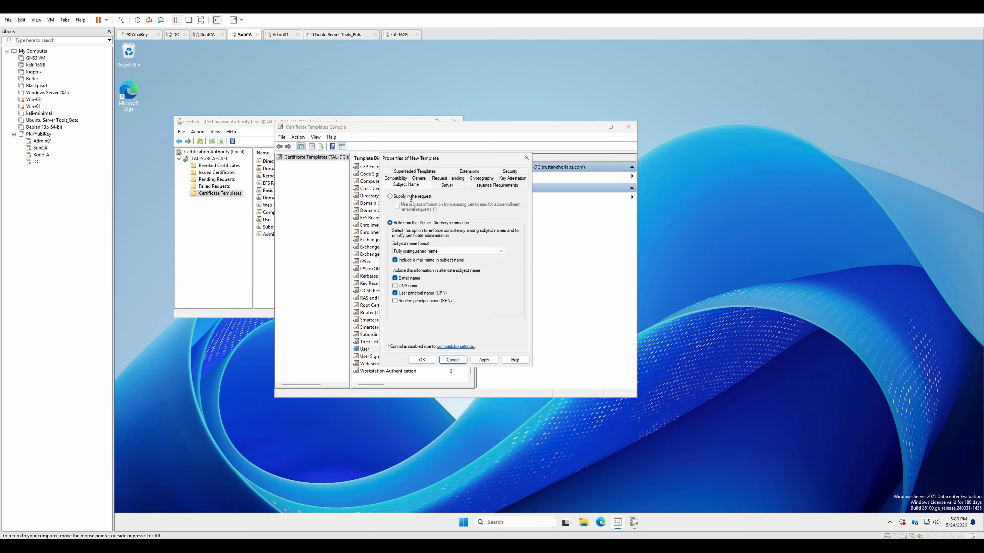
Step: Set the template's subject name to be supplied in the request and accept the security warning
left_click(390, 196)
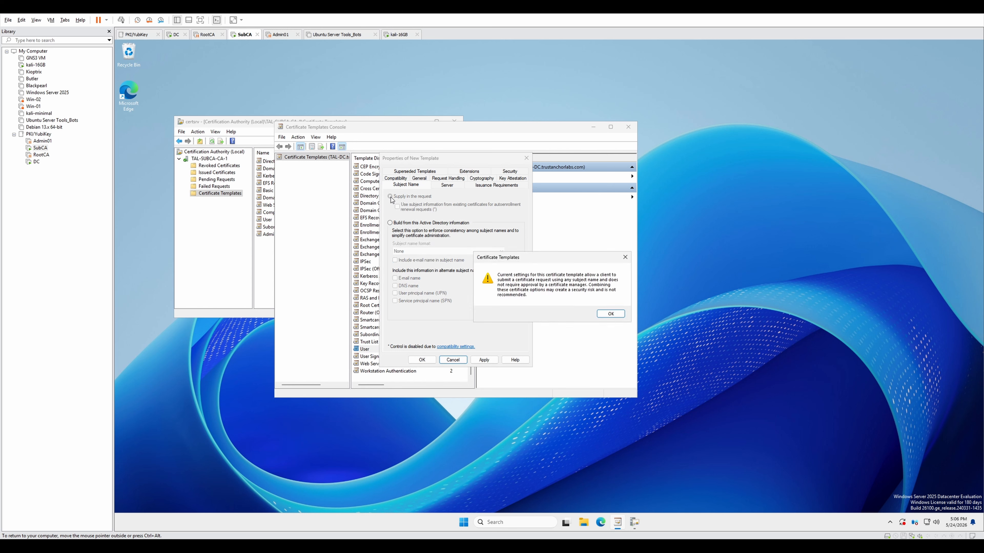
mouse_move(525, 257)
left_mouse_down()
mouse_move(517, 237)
mouse_move(532, 254)
left_mouse_up()
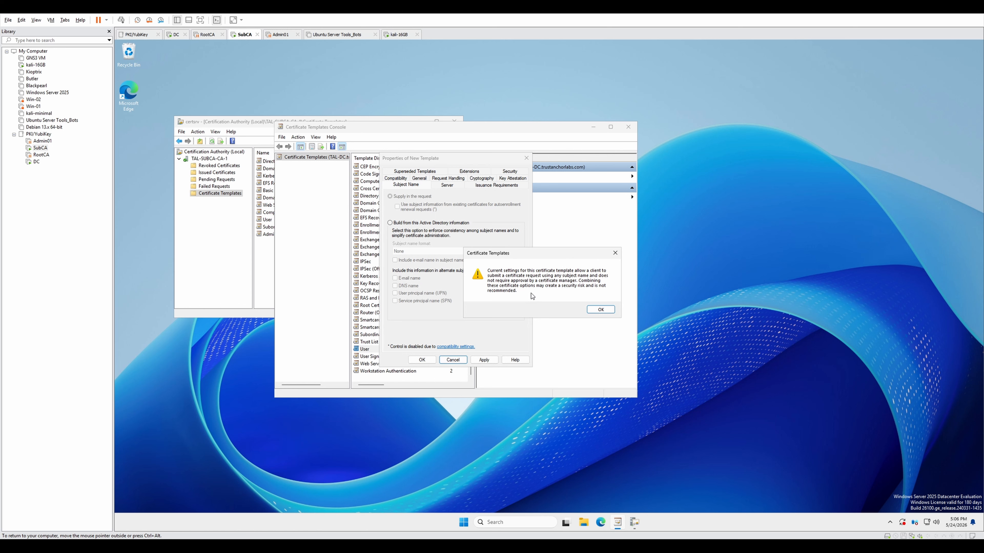
left_click(599, 310)
Step: Allow Domain Users the Read permission on the template, save its properties and return to the Certification Authority console
left_click(514, 172)
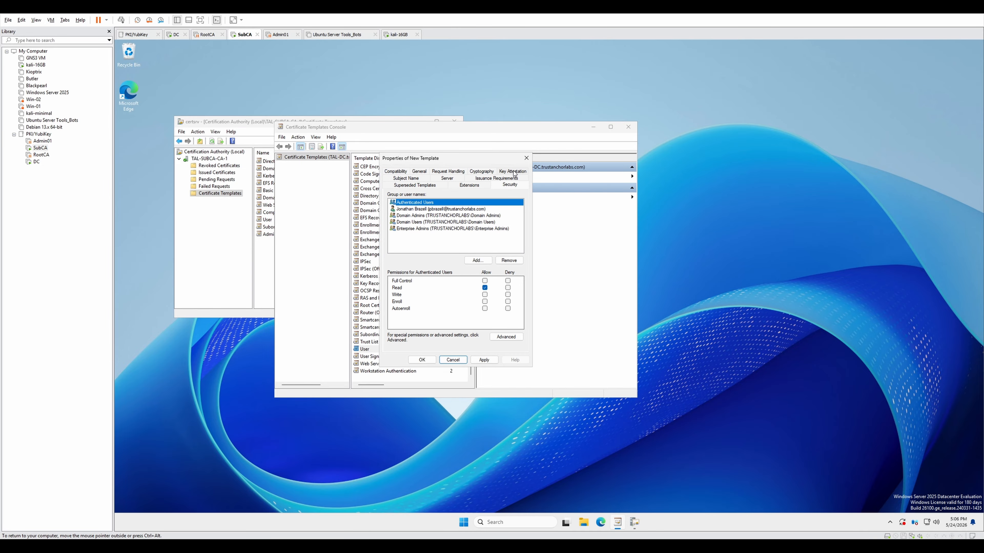
left_click(422, 216)
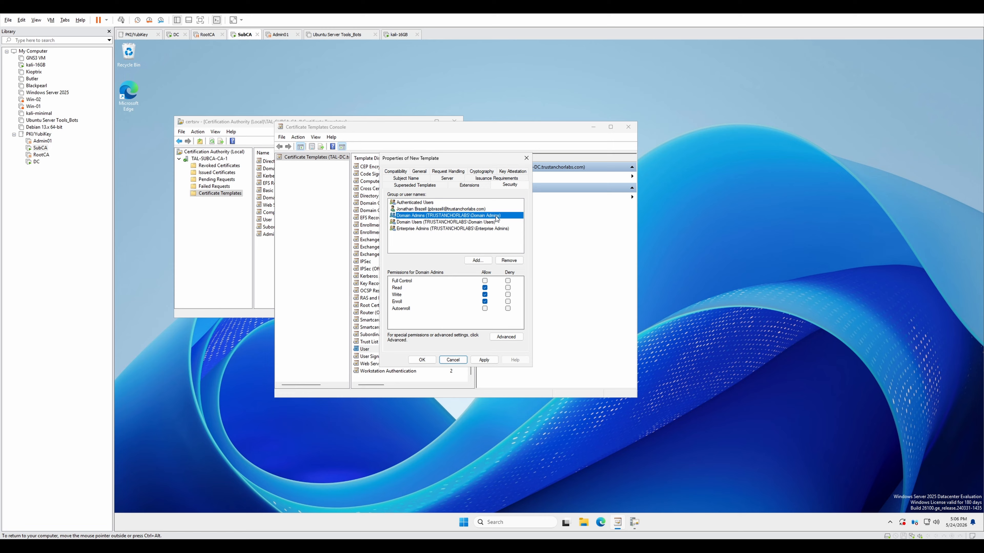
left_click(420, 223)
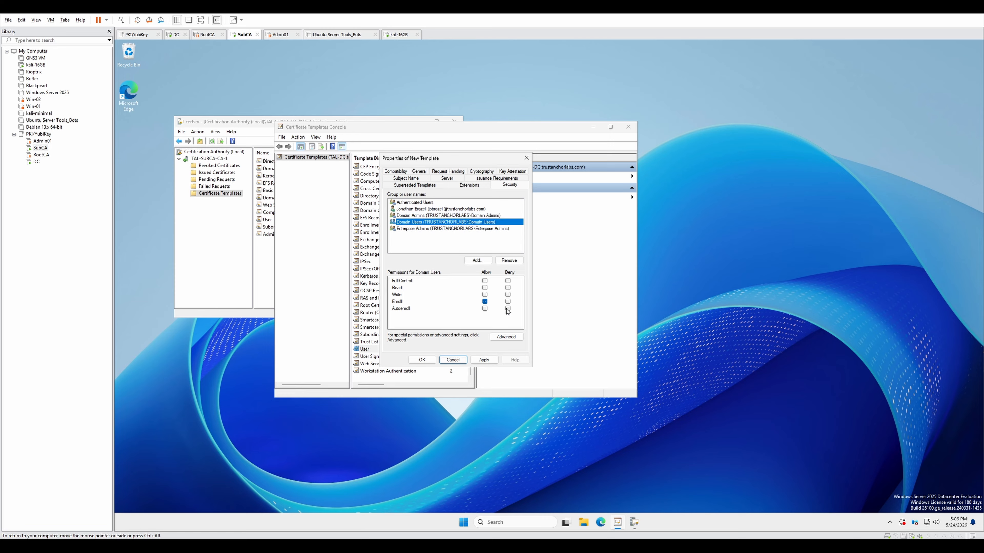
left_click(485, 288)
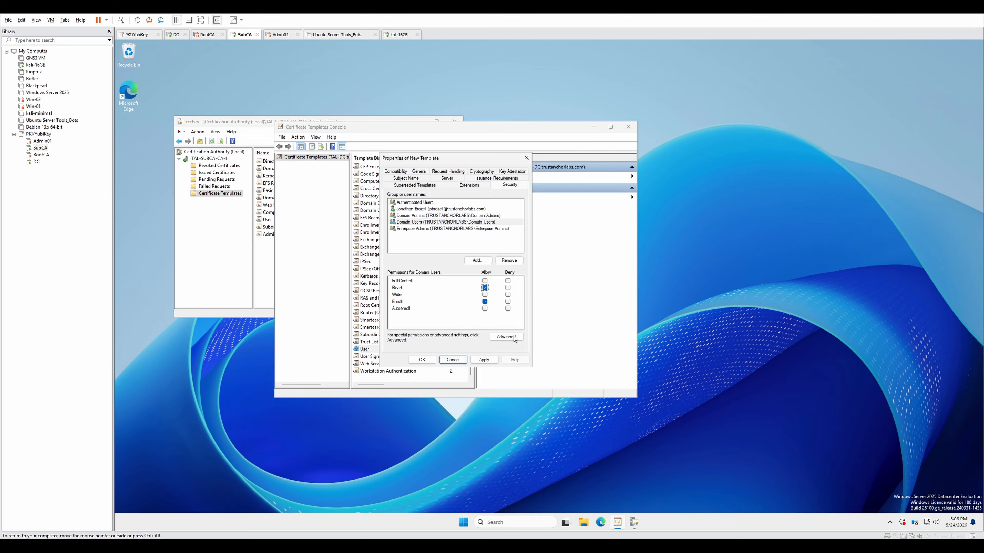
left_click(484, 360)
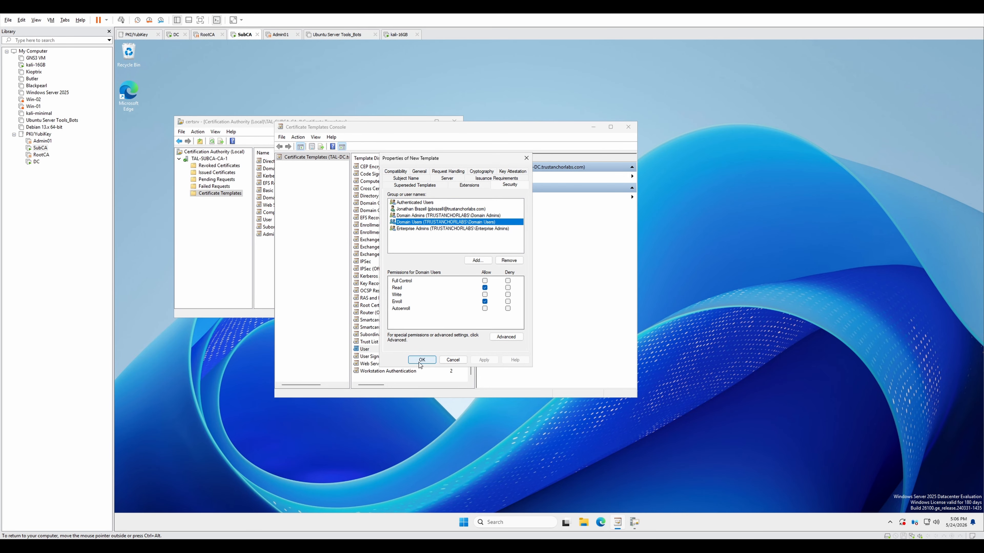
left_click(395, 173)
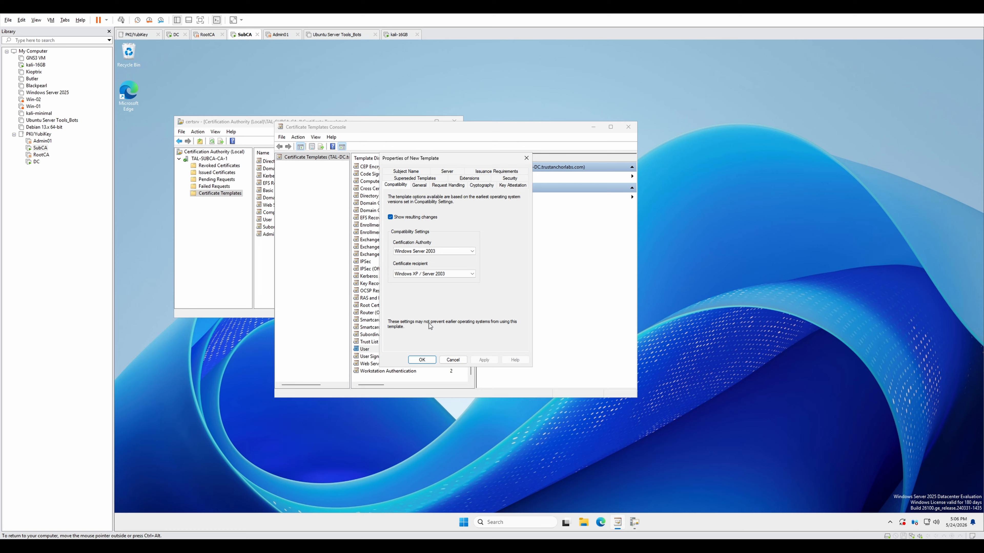
left_click(432, 361)
left_click(262, 269)
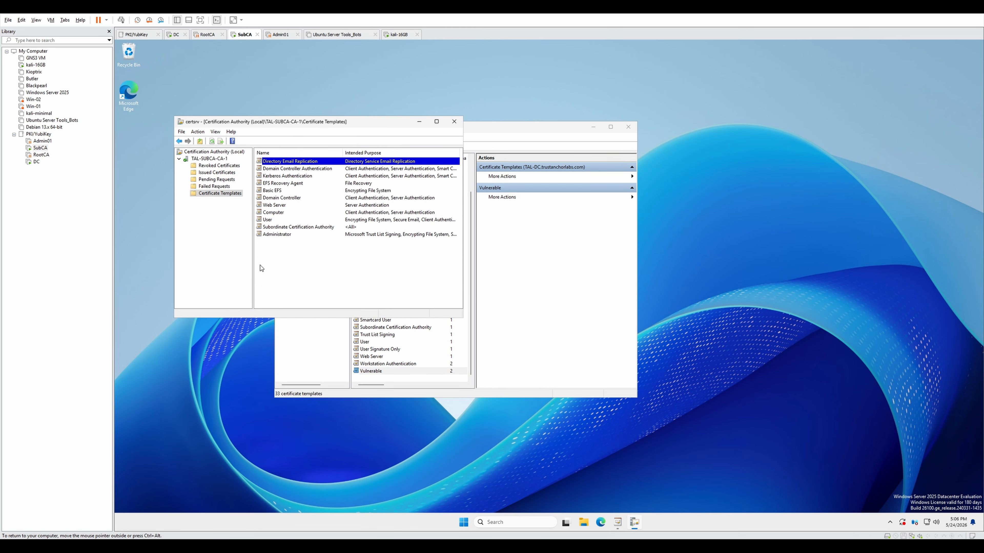
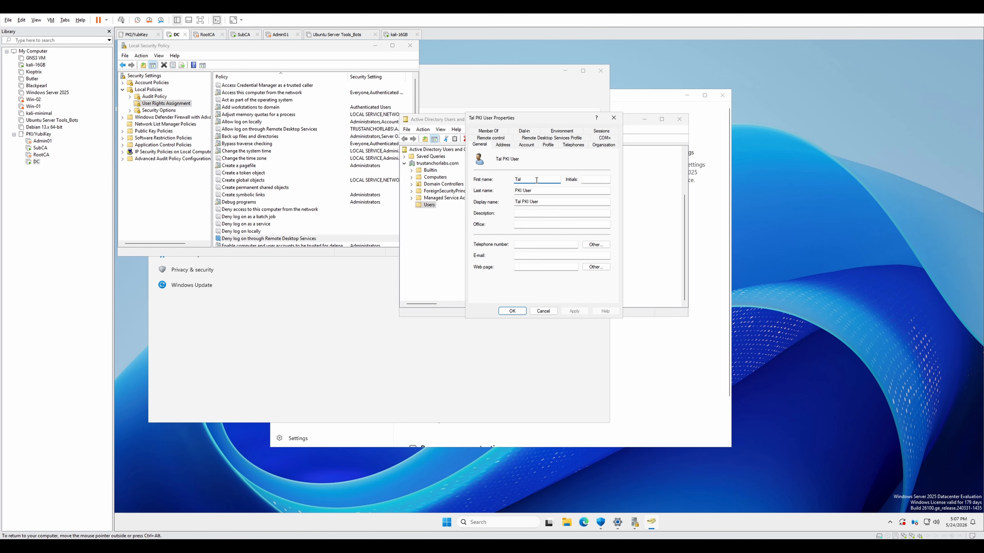
Step: Examine the name fields, group membership and address details of the Tal PKI User account on the domain controller
left_click(542, 191)
key("Tab")
left_click(546, 200)
left_click(489, 131)
left_click(503, 138)
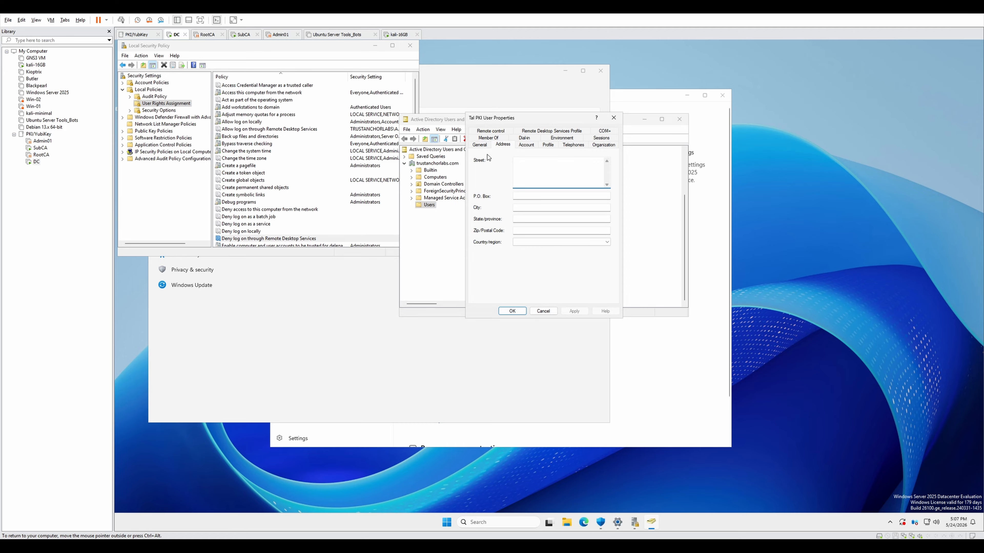
left_click(479, 144)
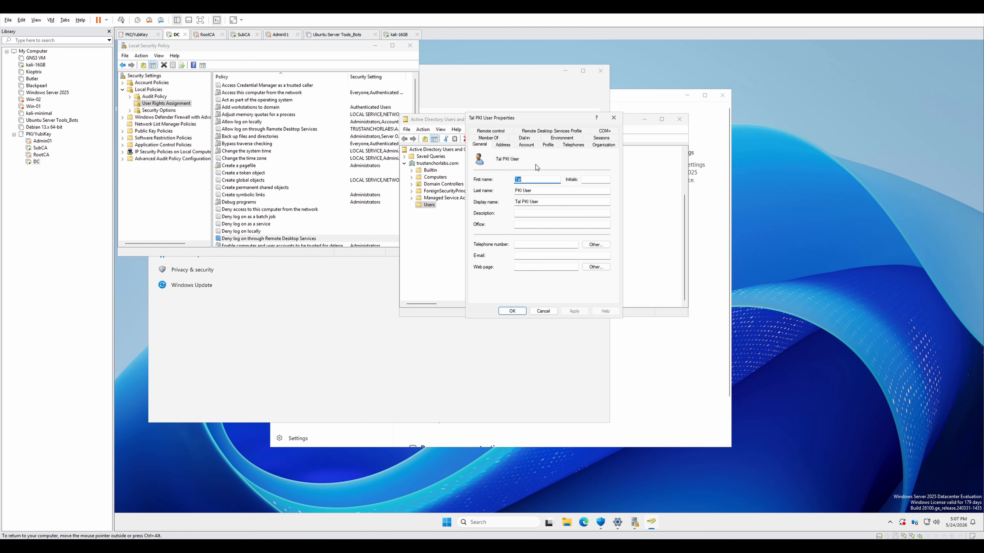
double_click(516, 160)
left_click(503, 159)
double_click(505, 158)
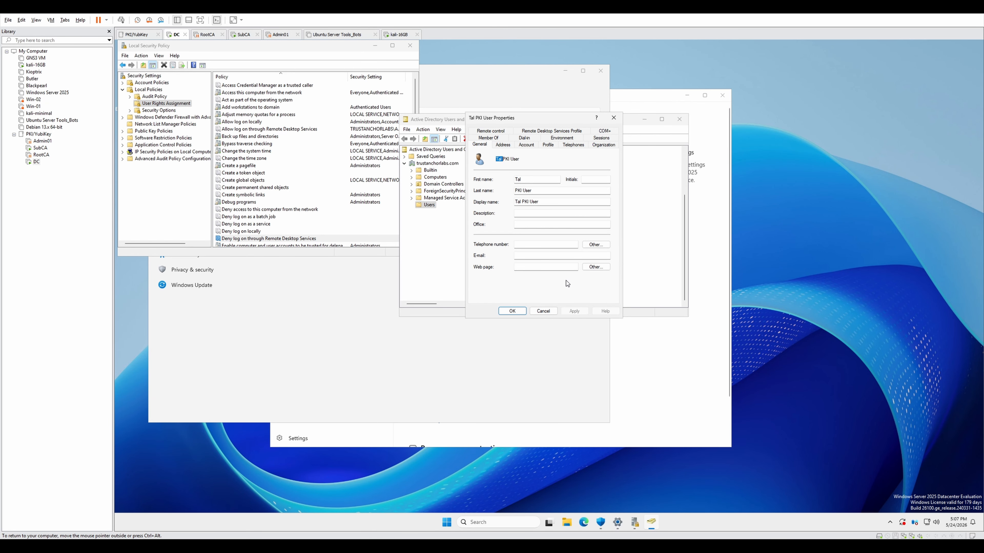